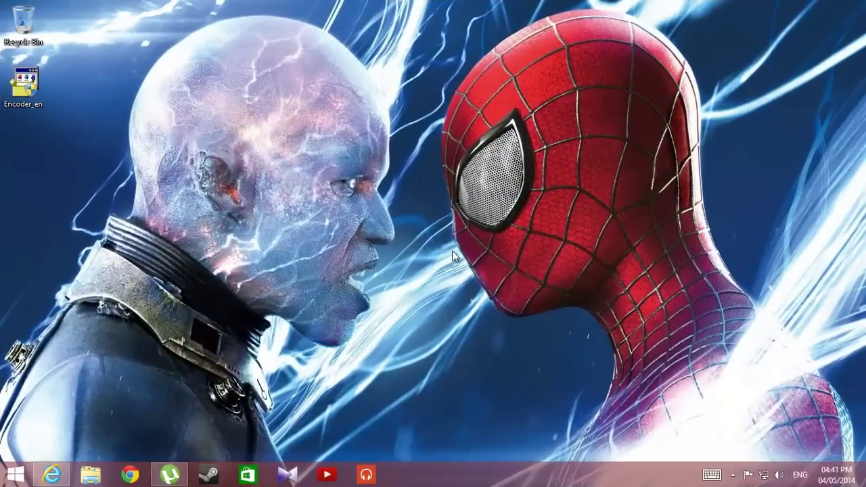
Step: Request the Expression Encoder 4 download in Internet Explorer and cancel the download manager's prompt
click(51, 474)
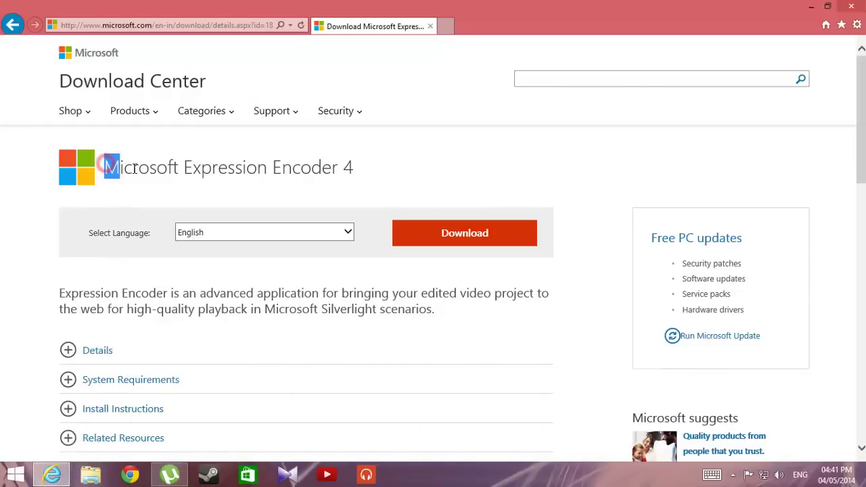
drag(103, 167, 385, 167)
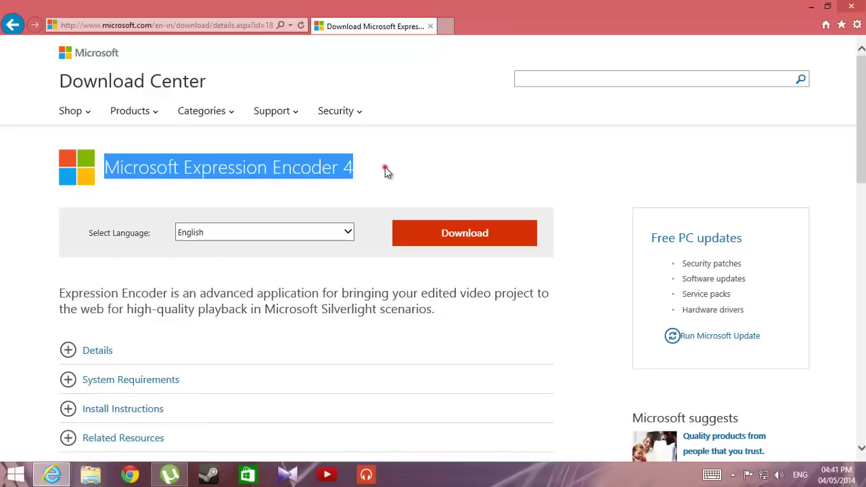
click(385, 169)
click(469, 245)
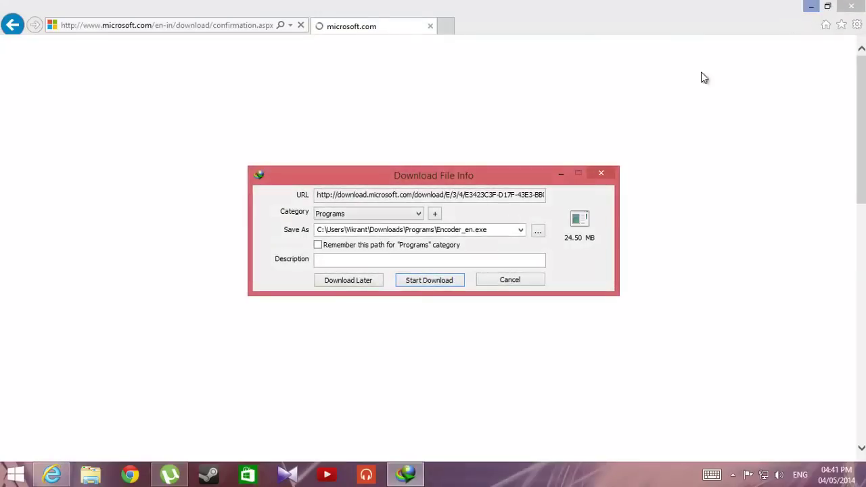
click(513, 283)
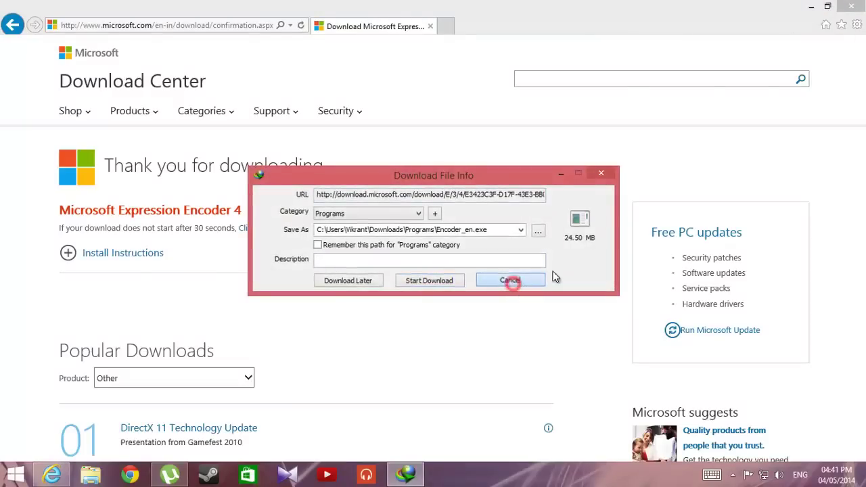
click(559, 148)
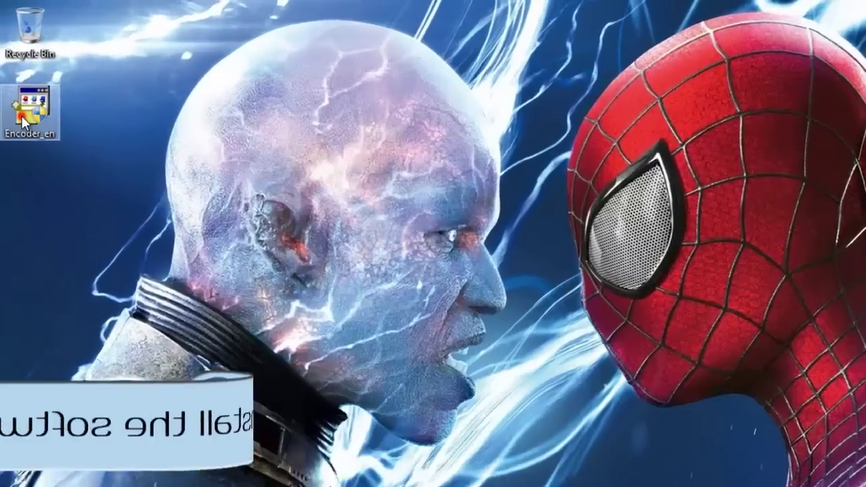
Step: Run Encoder_en, accept the license, and install into C:\Program Files\Microsoft Expression
double_click(22, 102)
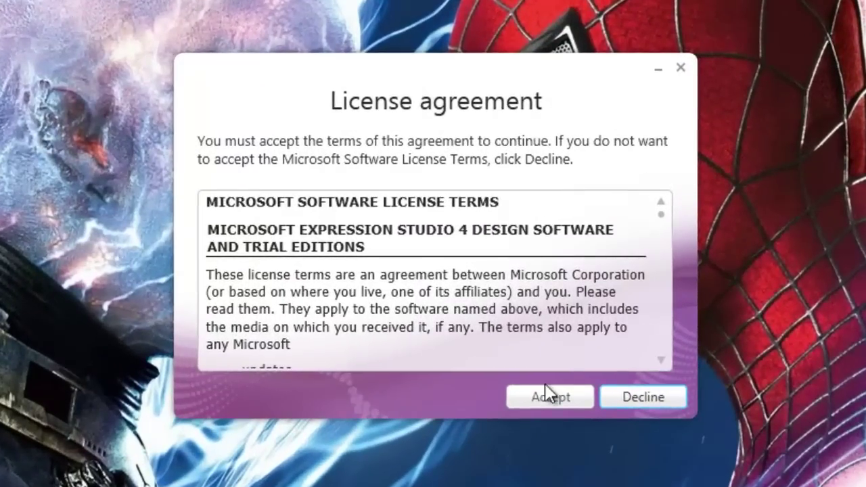
click(541, 400)
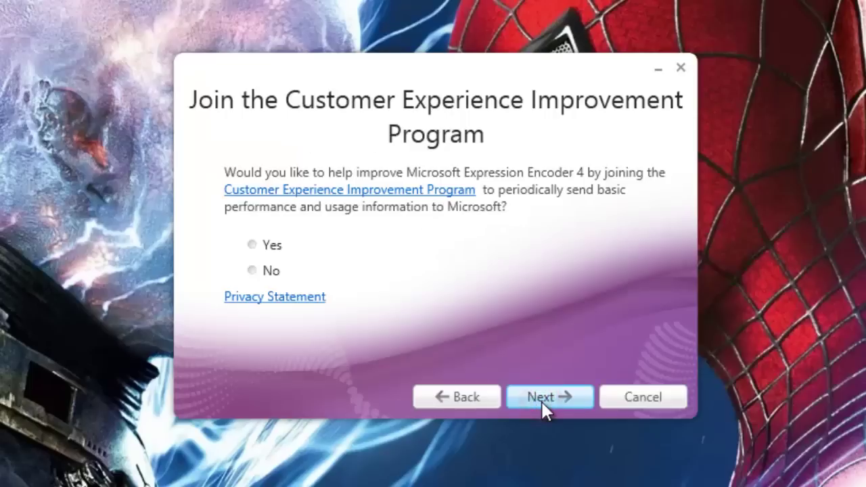
click(541, 400)
click(212, 211)
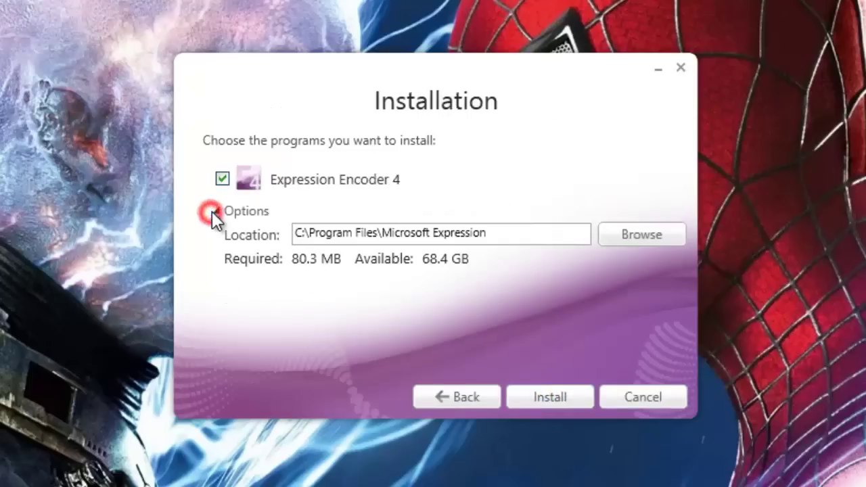
click(530, 395)
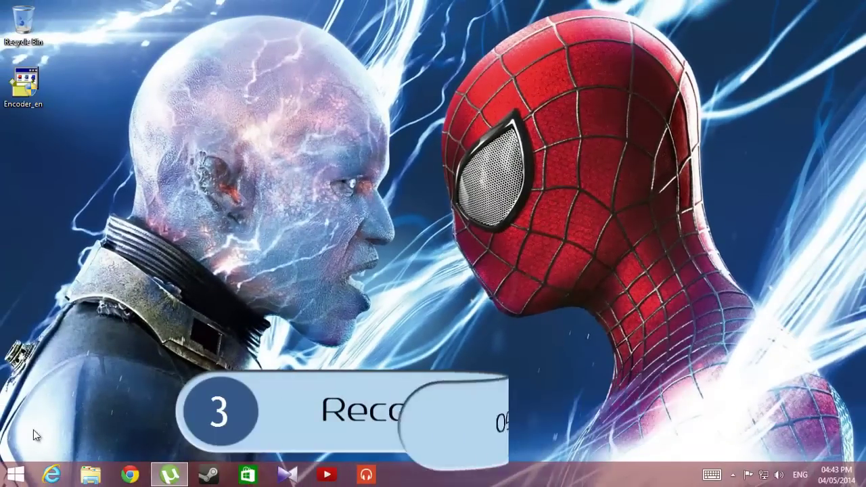
Step: Search the Start screen for 'Expression Encoder 4 Screen Capture'
click(16, 473)
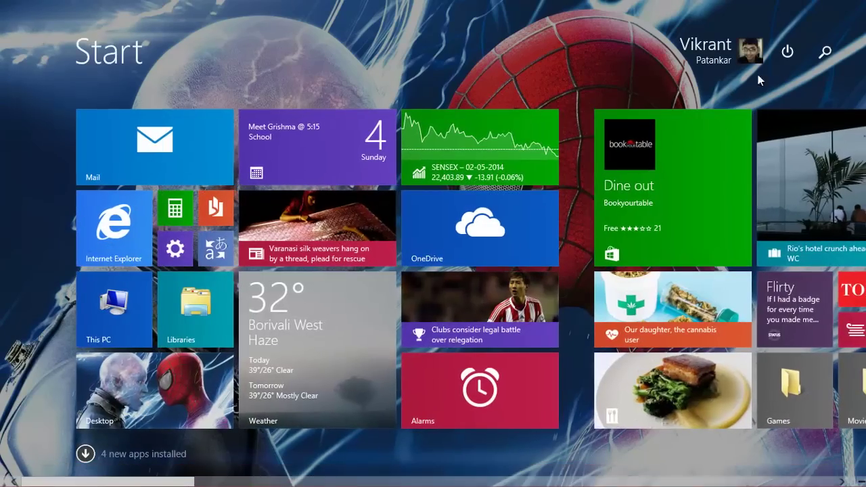
click(832, 53)
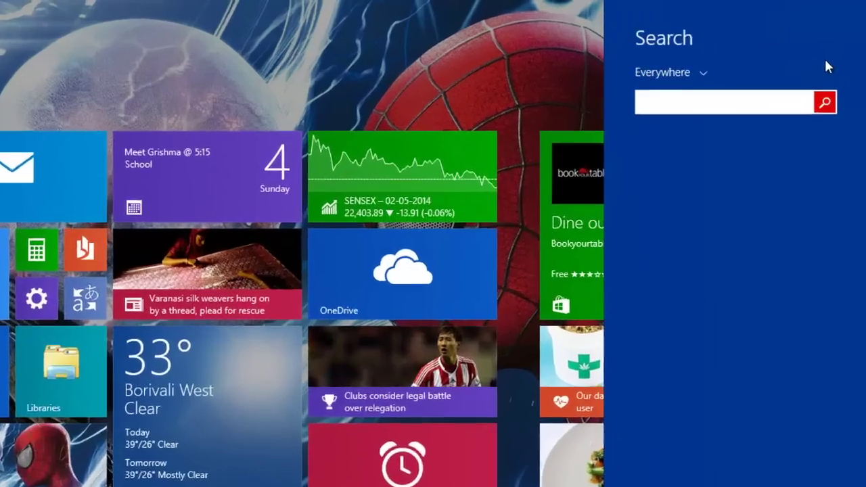
text(ec)
key(BackSpace)
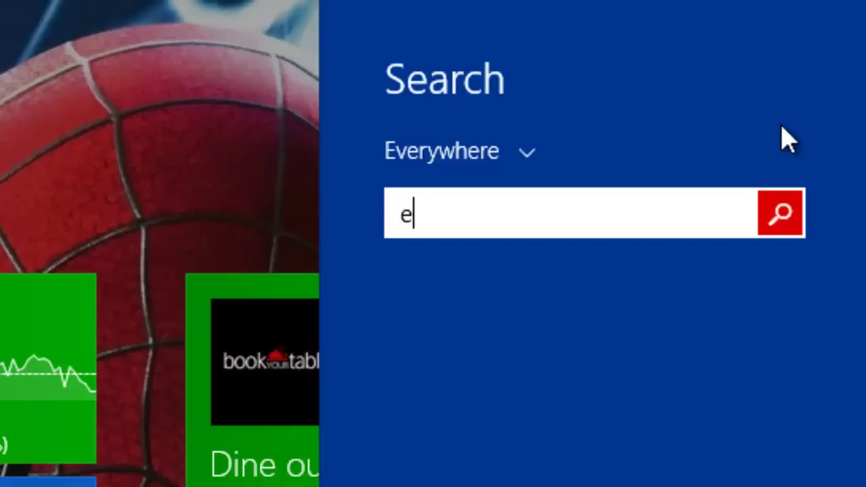
text(xpres)
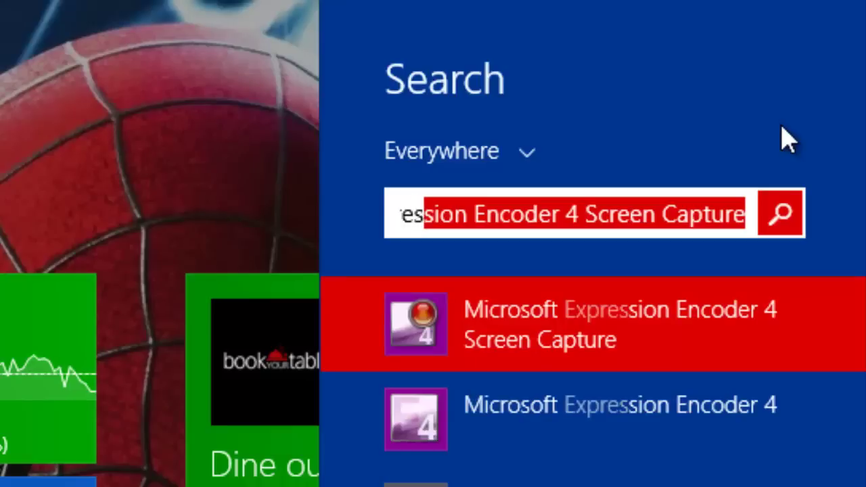
Step: Start Microsoft Expression Encoder 4 Screen Capture from the search results
click(606, 347)
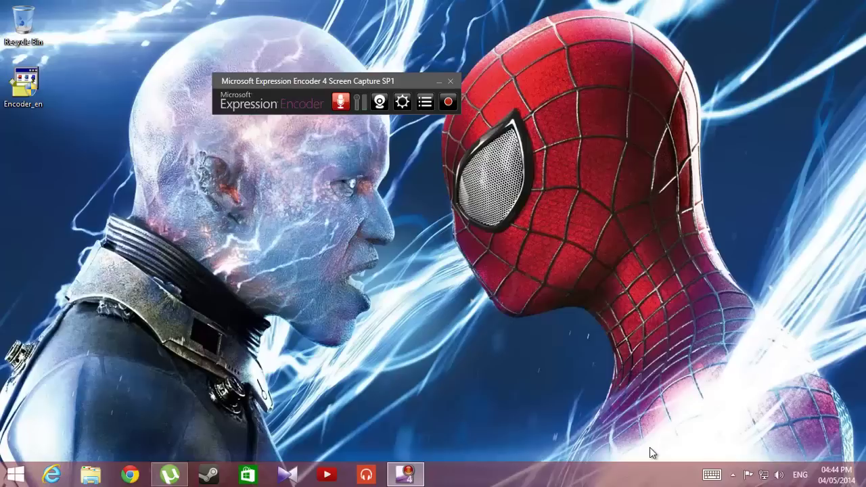
Step: Set capture options to 30 fps and quality 100 with Microphone audio, and apply them
click(403, 102)
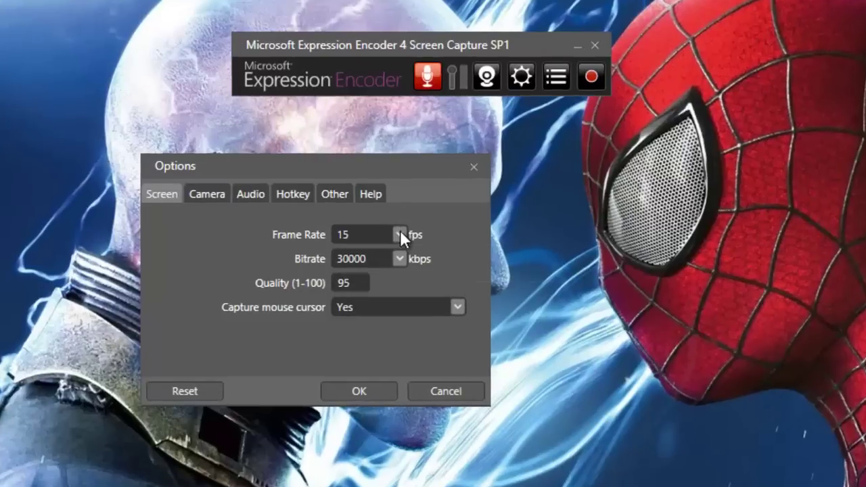
click(400, 233)
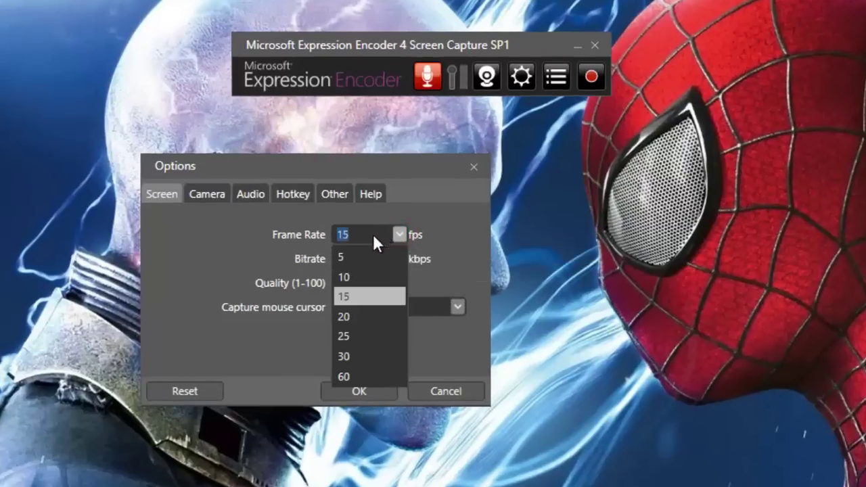
click(352, 358)
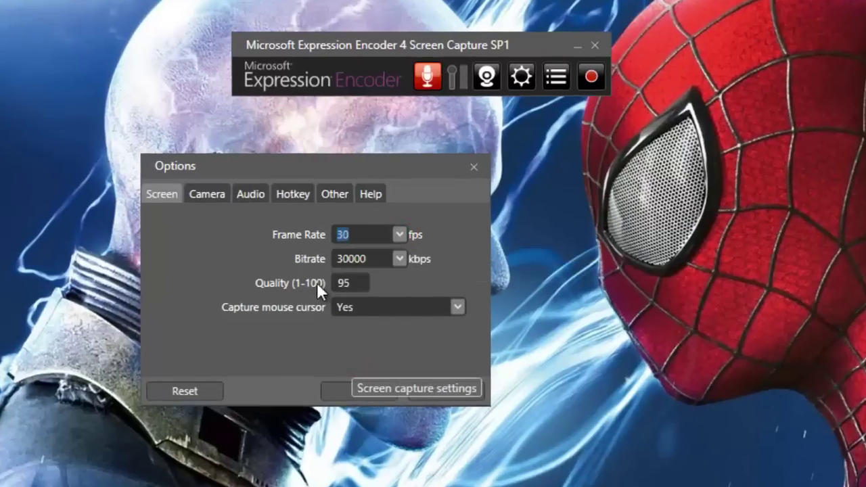
click(346, 283)
text(1)
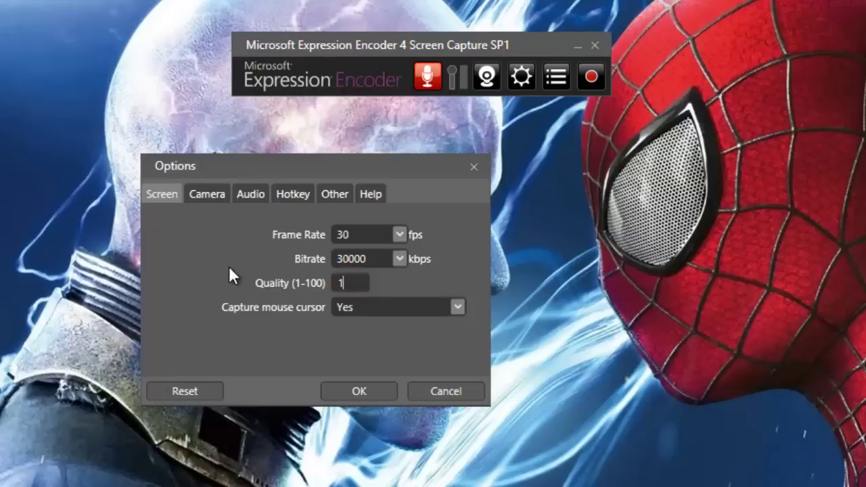
text(00)
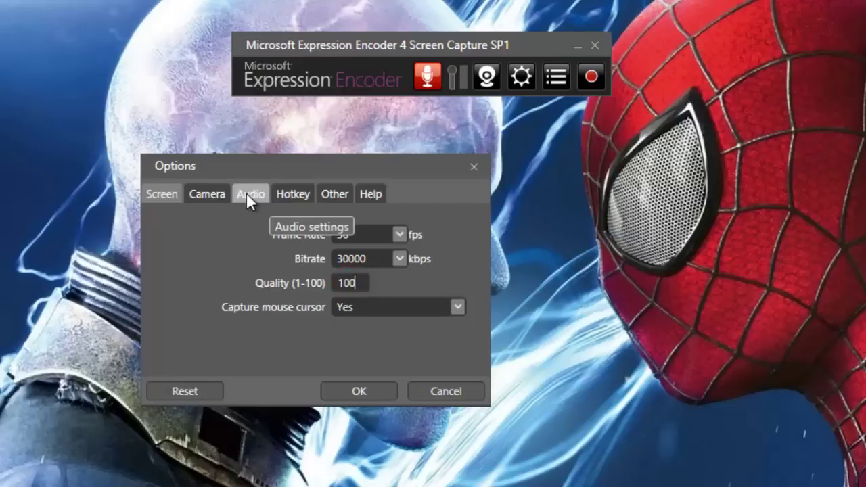
click(246, 193)
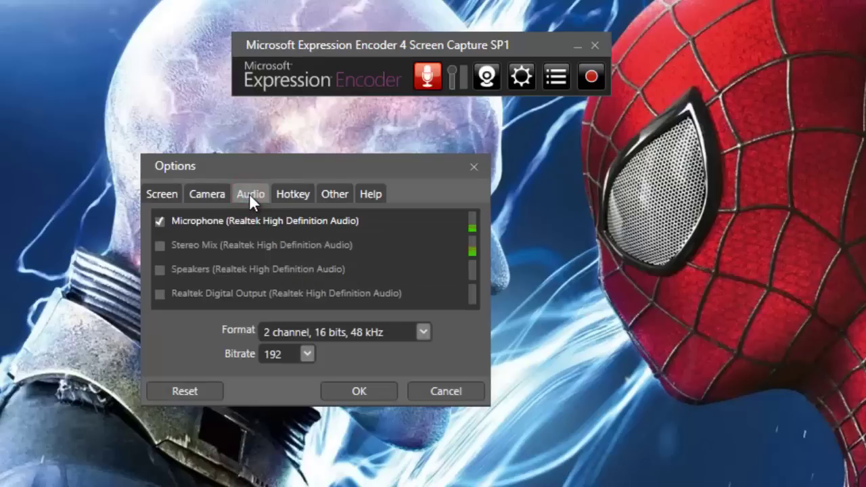
click(163, 222)
click(331, 390)
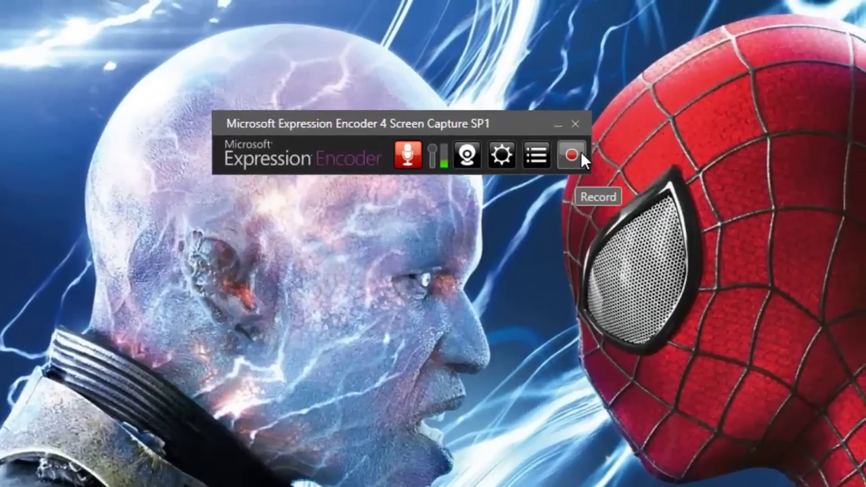
Step: Size the red capture region to 991 × 765 over the desktop's left side and start recording
click(580, 151)
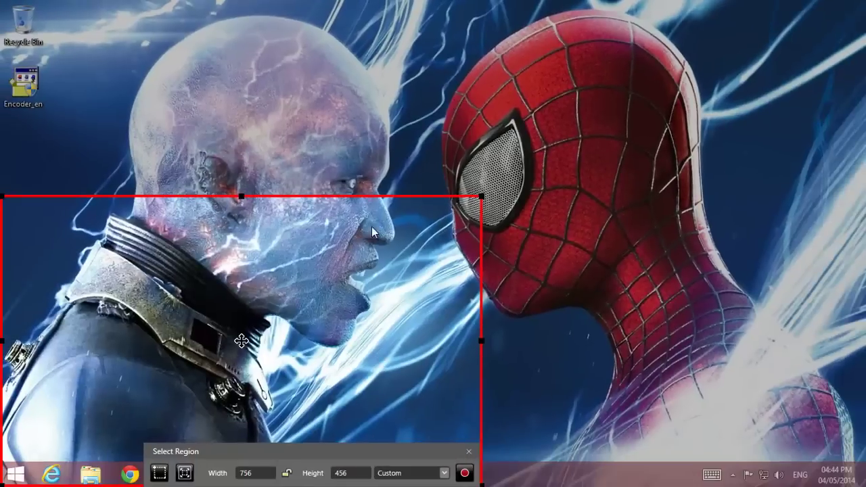
drag(480, 197, 628, 69)
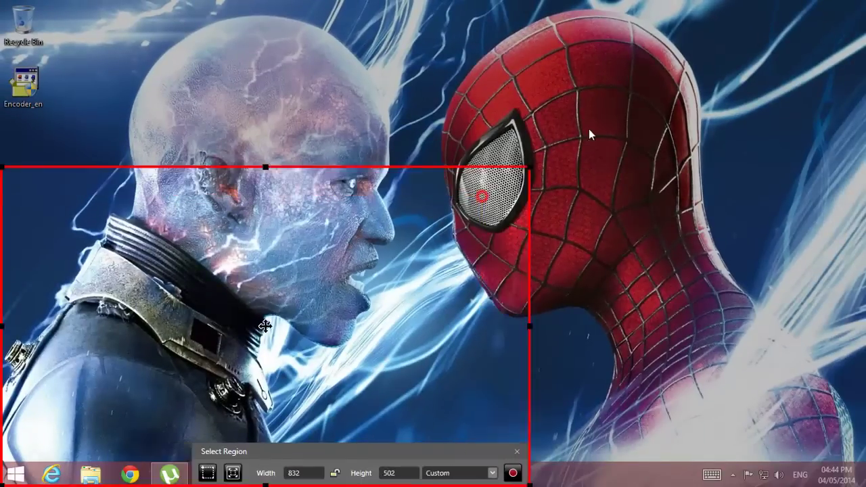
mouse_move(502, 33)
mouse_down()
mouse_move(60, 5)
mouse_move(865, 188)
mouse_up()
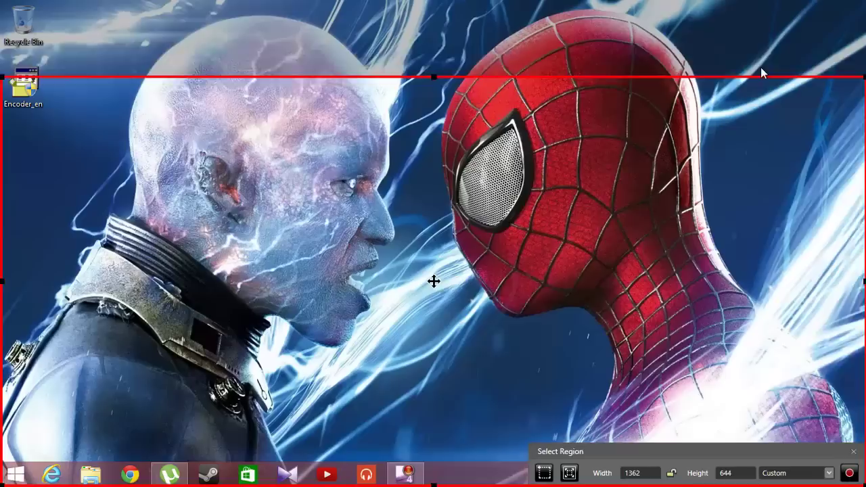
drag(434, 337, 238, 244)
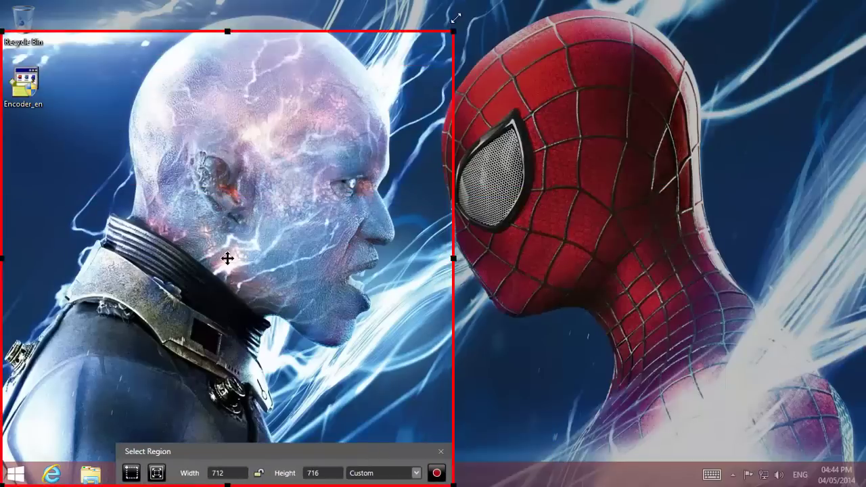
drag(475, 2, 630, 3)
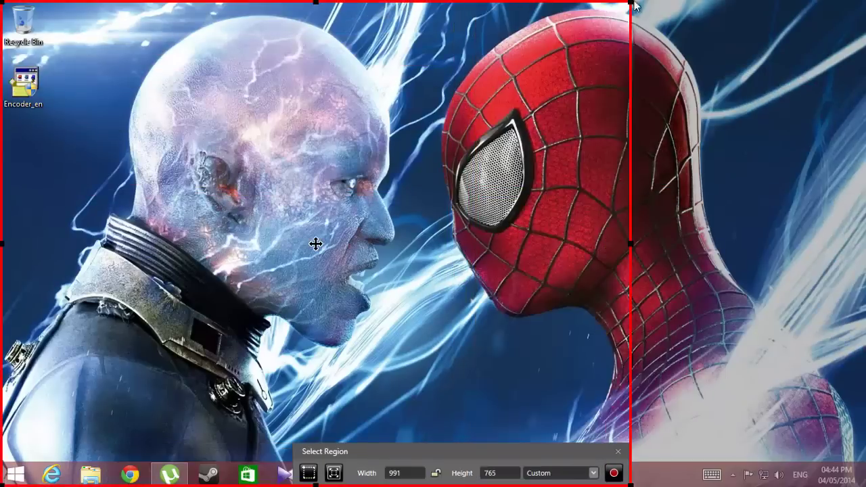
click(613, 476)
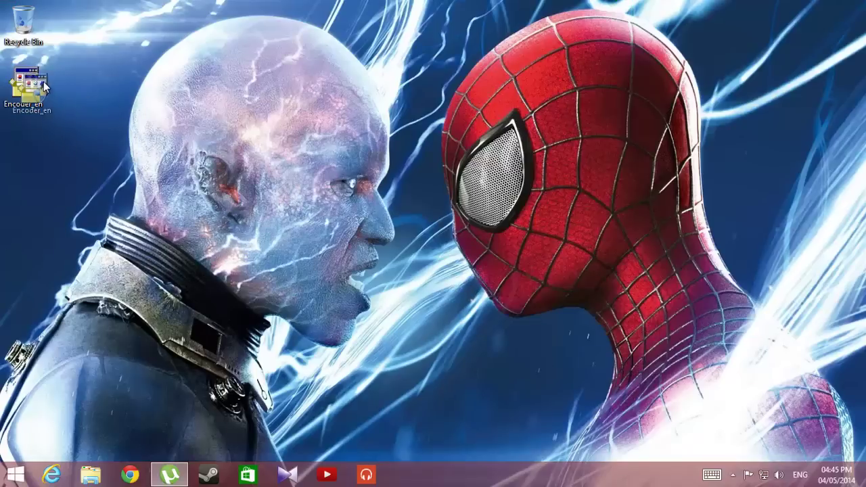
Step: Stop the recording from the Screen Capture tray icon, listing the 04.45.02 PM capture
click(12, 477)
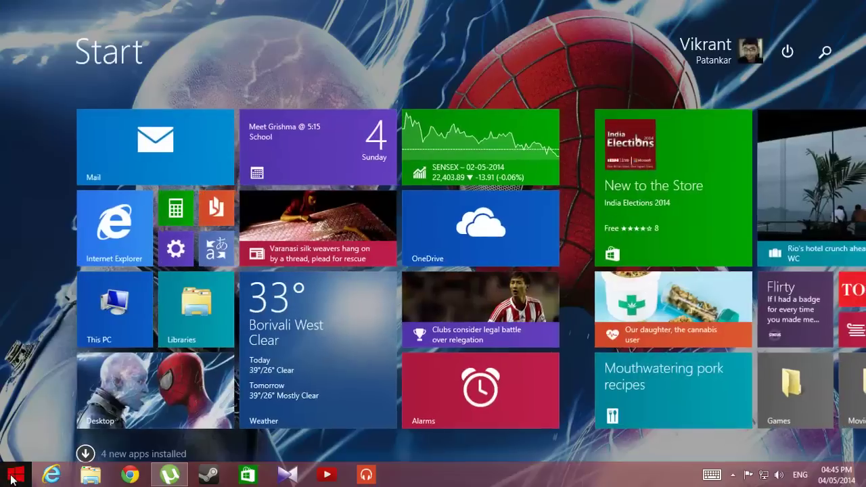
click(12, 477)
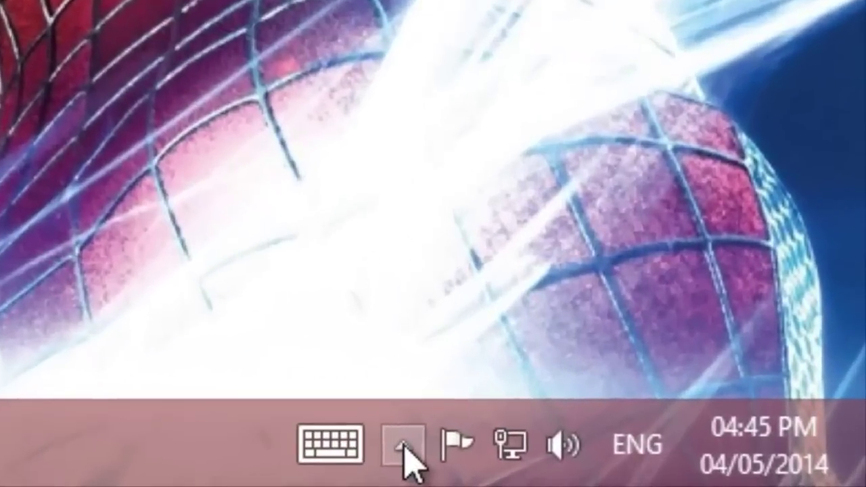
click(404, 445)
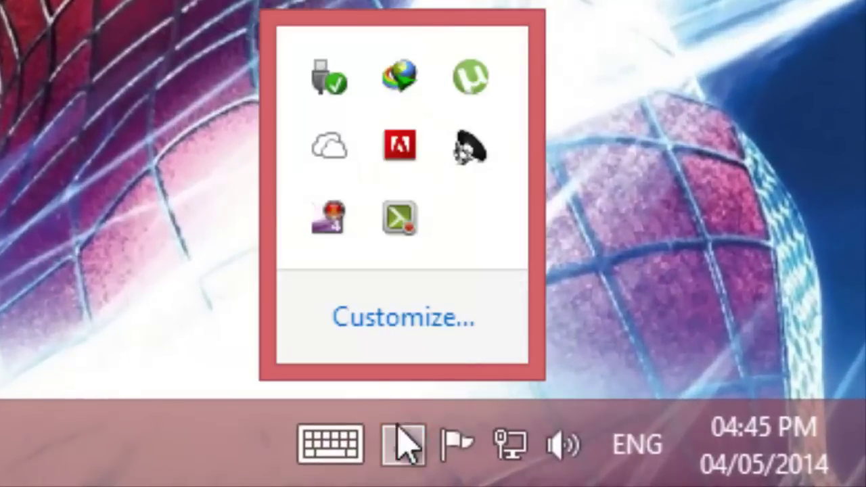
right_click(331, 225)
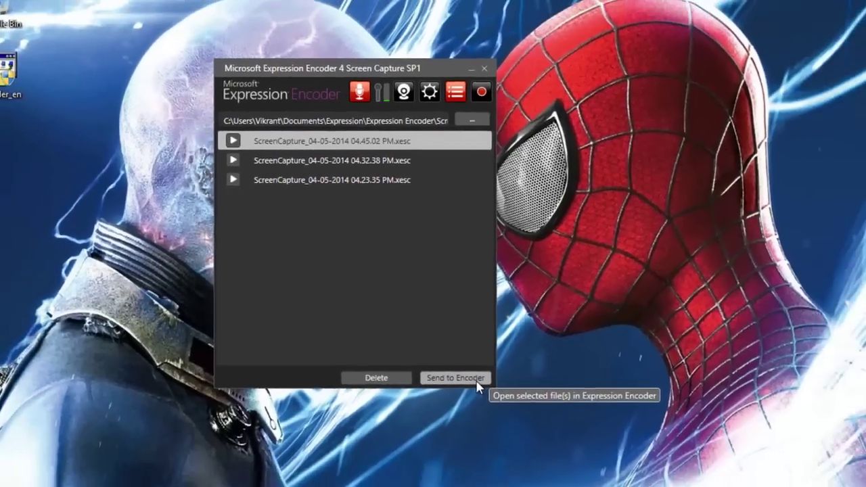
Step: Send the ScreenCapture_04-05-2014 04.45.02 PM capture to Expression Encoder
click(477, 383)
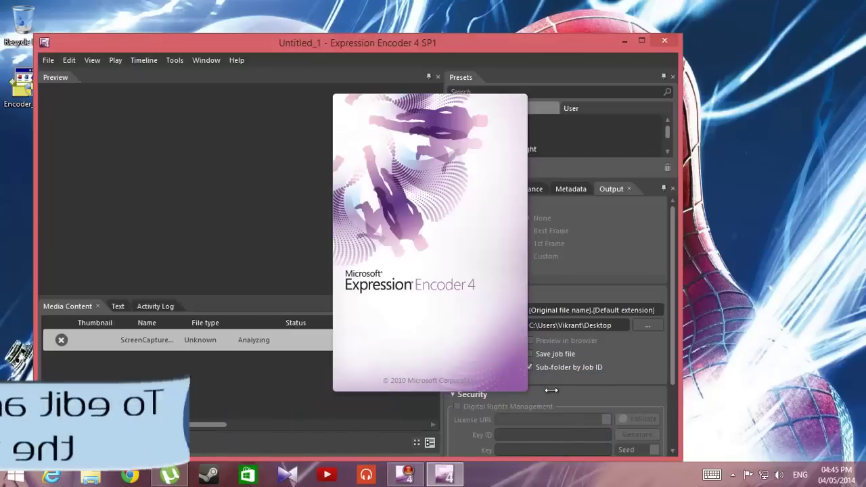
Step: Maximize the Encoder window and zoom the preview out to fit the whole frame
click(642, 41)
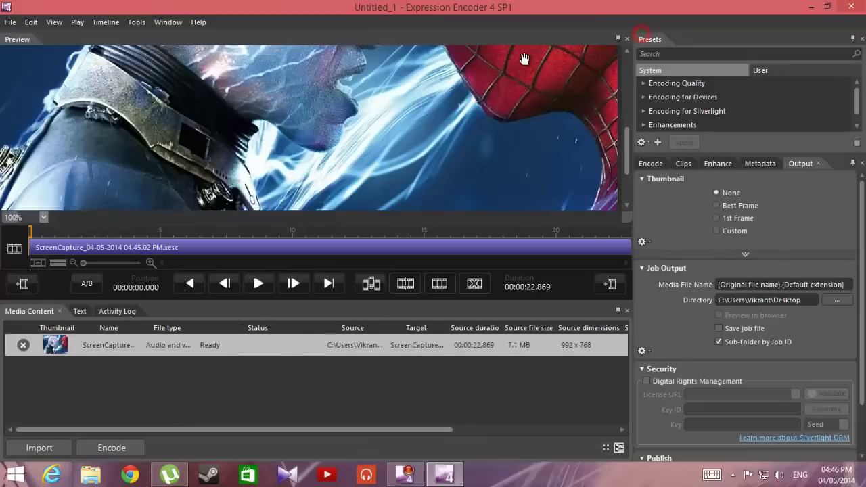
drag(524, 58, 395, 181)
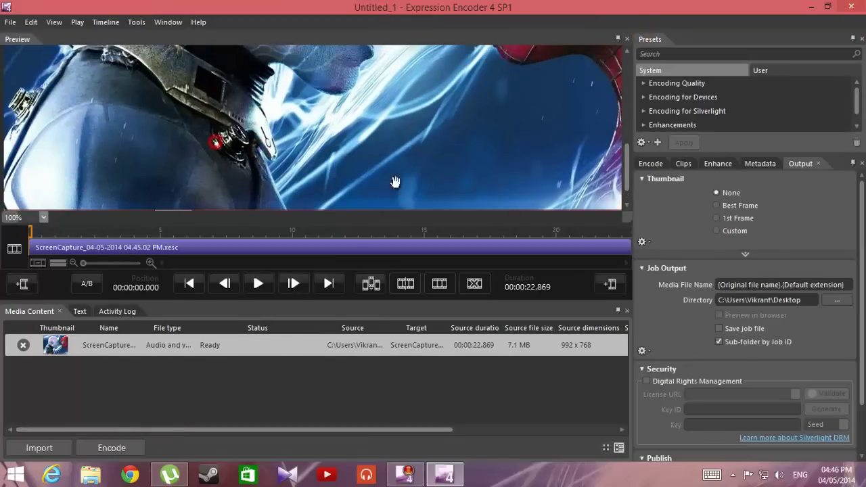
click(43, 217)
click(27, 240)
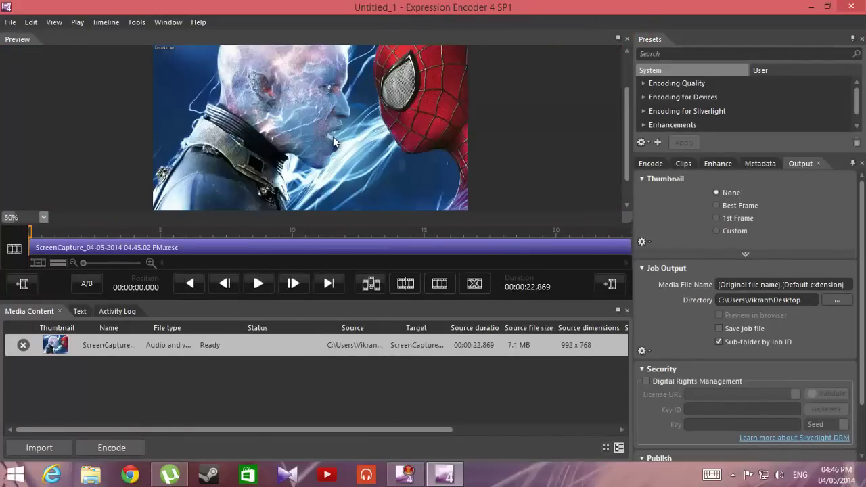
scroll(333, 137, down, 1)
Step: Play the capture in the preview and jump the timeline to near the end
click(258, 283)
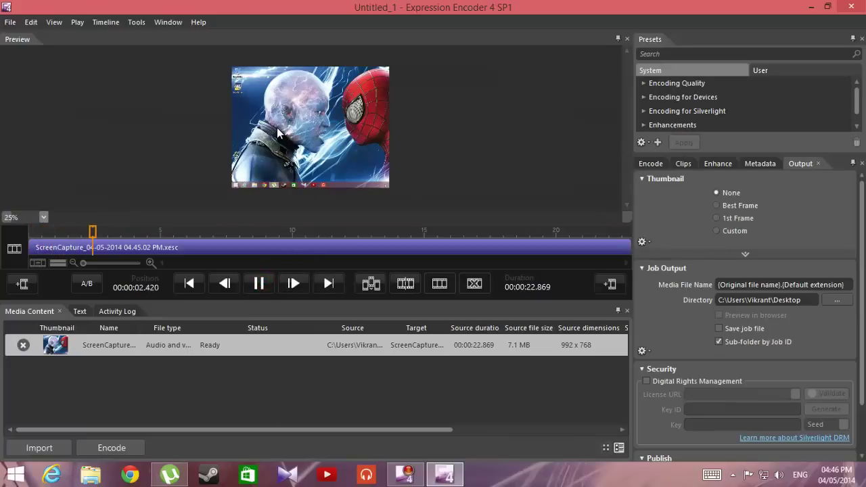
scroll(282, 157, up, 2)
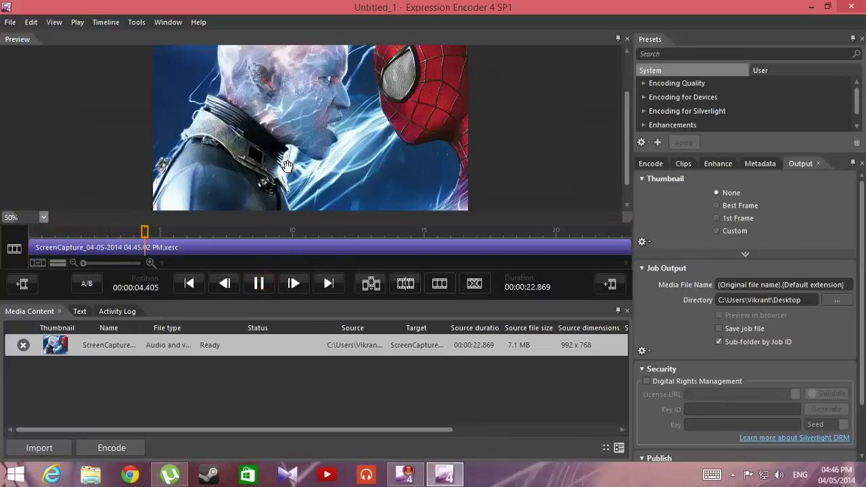
scroll(283, 166, down, 1)
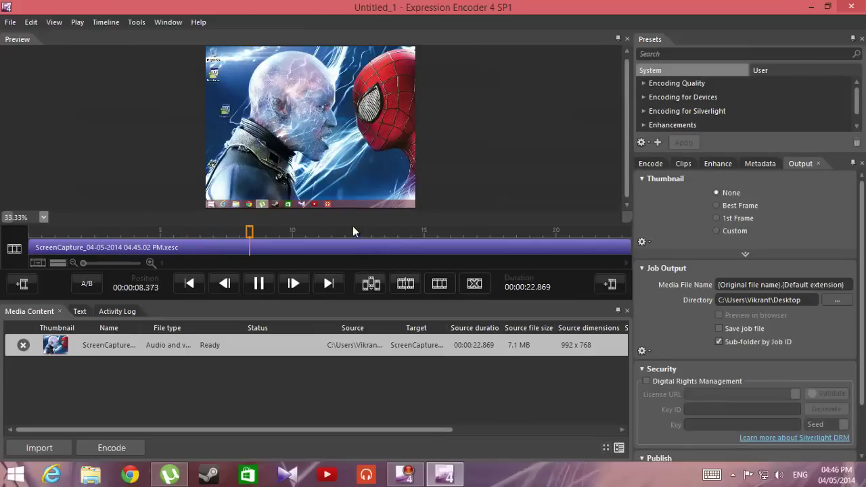
scroll(341, 161, up, 2)
scroll(536, 180, up, 1)
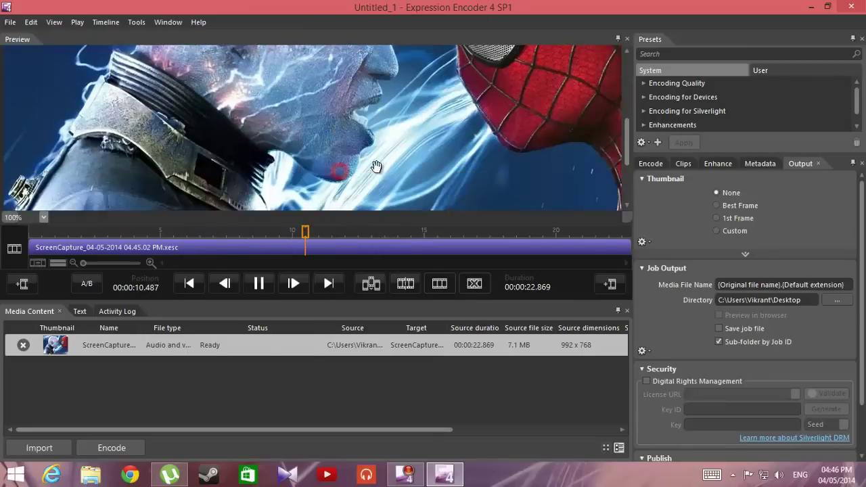
scroll(414, 139, down, 5)
scroll(413, 139, up, 1)
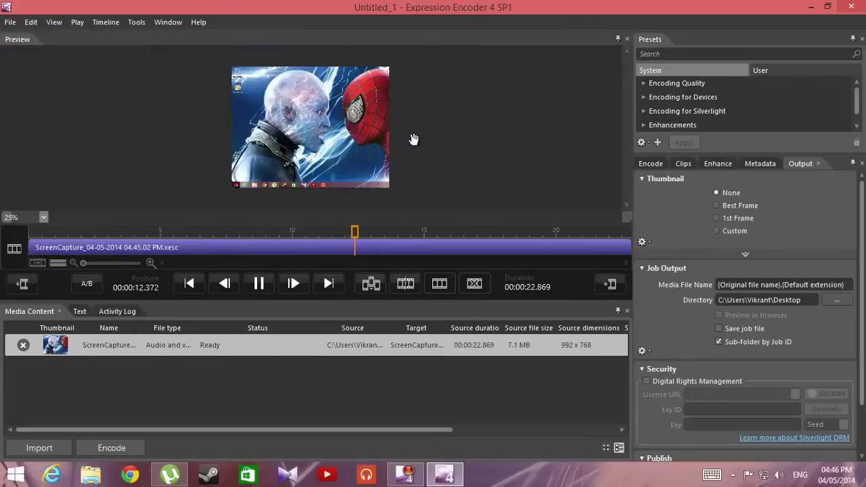
scroll(413, 139, up, 1)
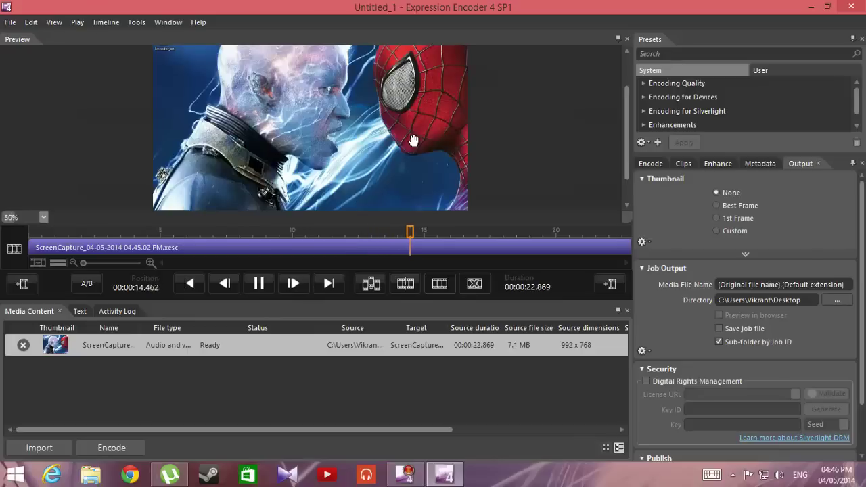
scroll(403, 143, down, 1)
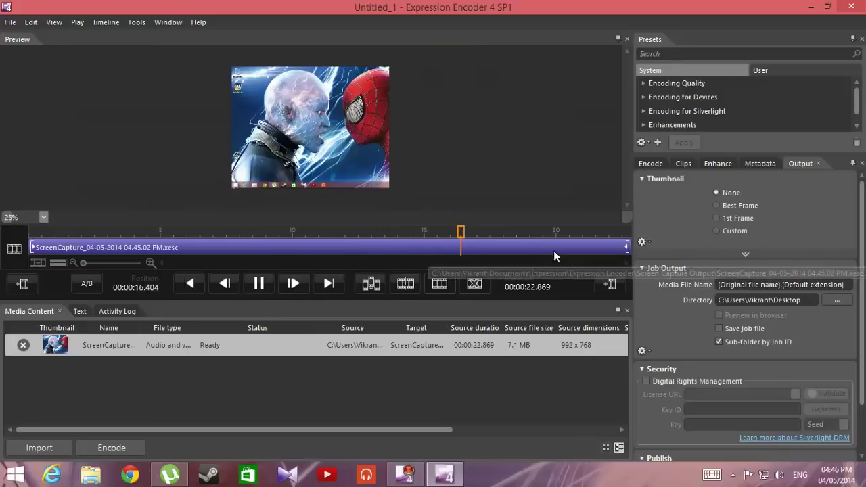
click(610, 233)
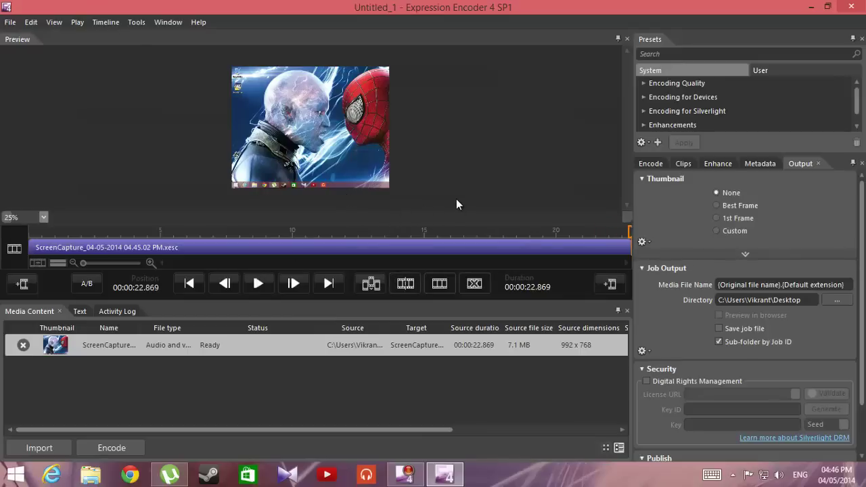
scroll(195, 141, down, 1)
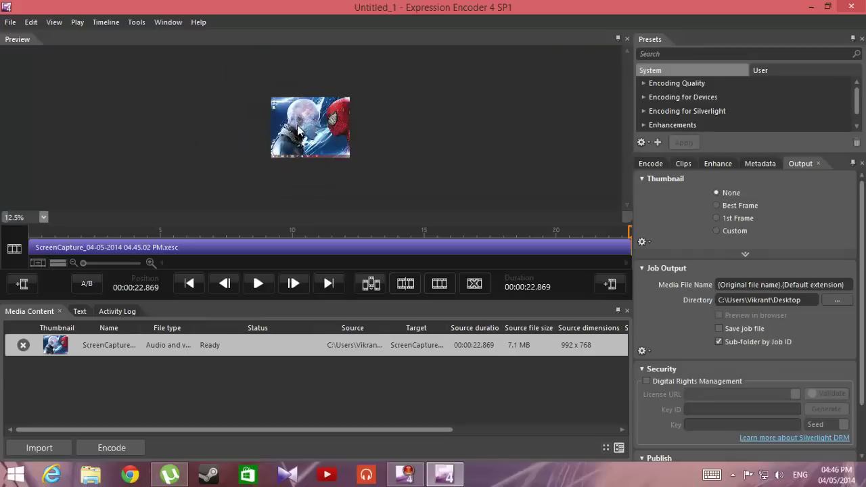
scroll(301, 135, up, 2)
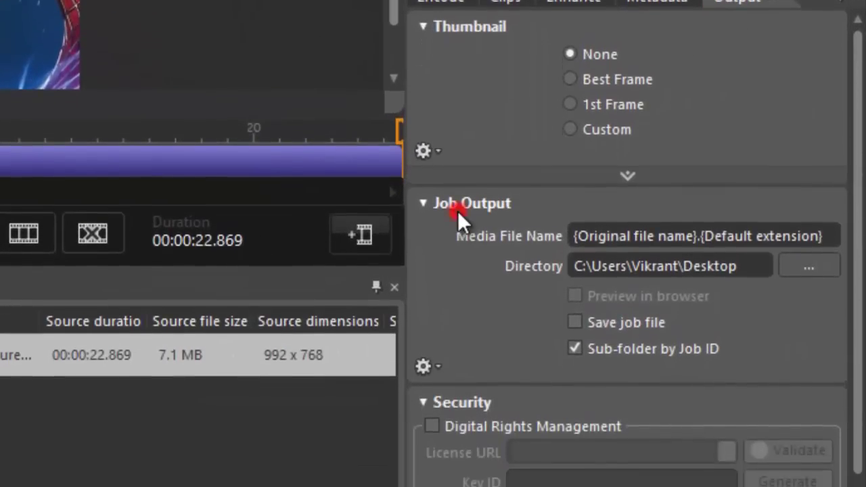
Step: Set the Job Output directory to the Desktop
click(457, 211)
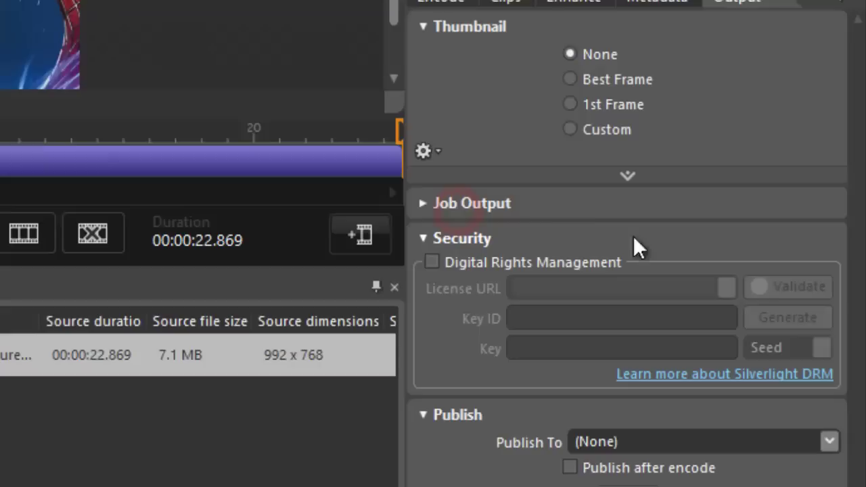
double_click(495, 206)
click(490, 203)
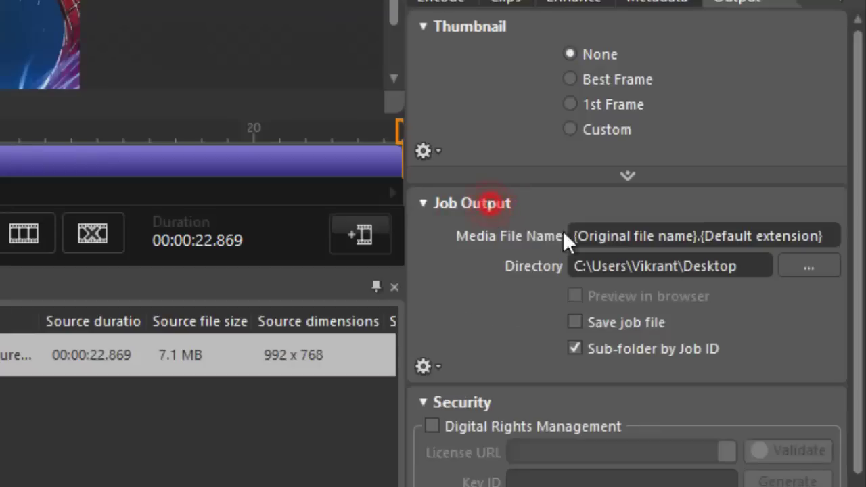
click(800, 266)
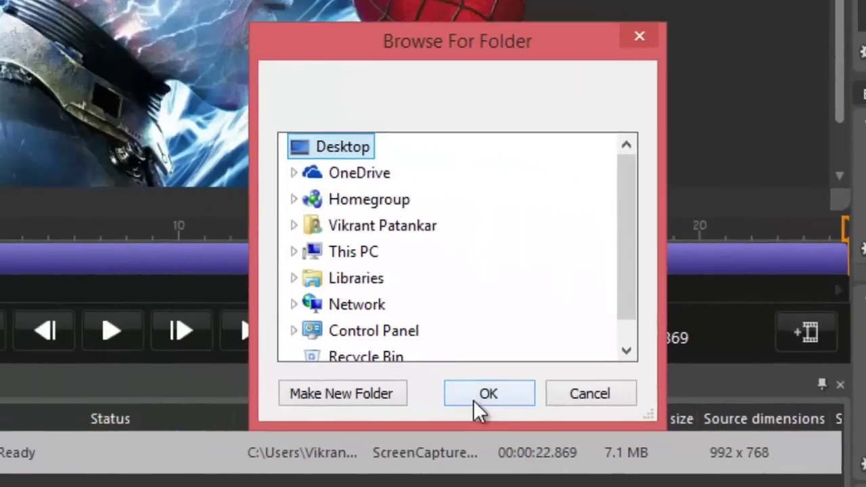
click(473, 397)
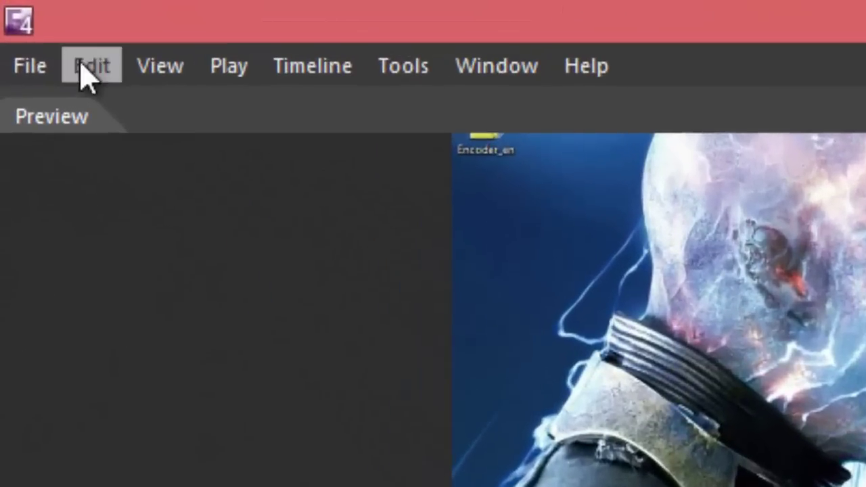
Step: Run the two-pass encode of the screen capture to a WMV in the Desktop output folder
click(12, 56)
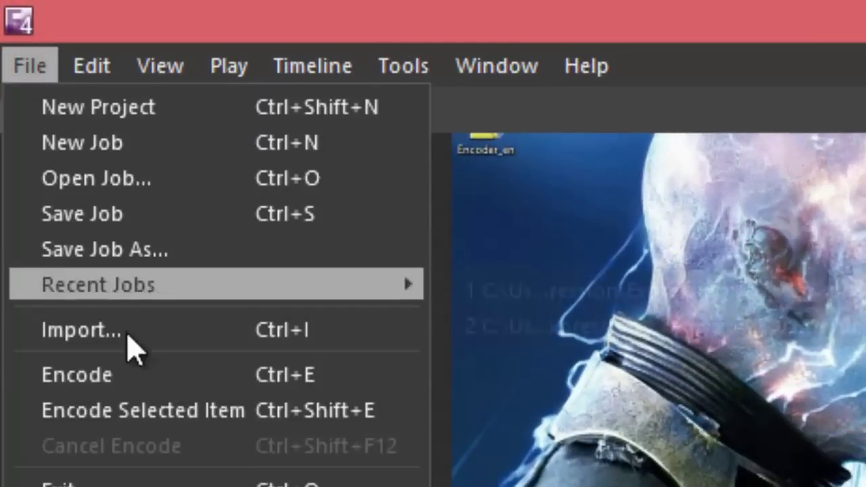
click(139, 377)
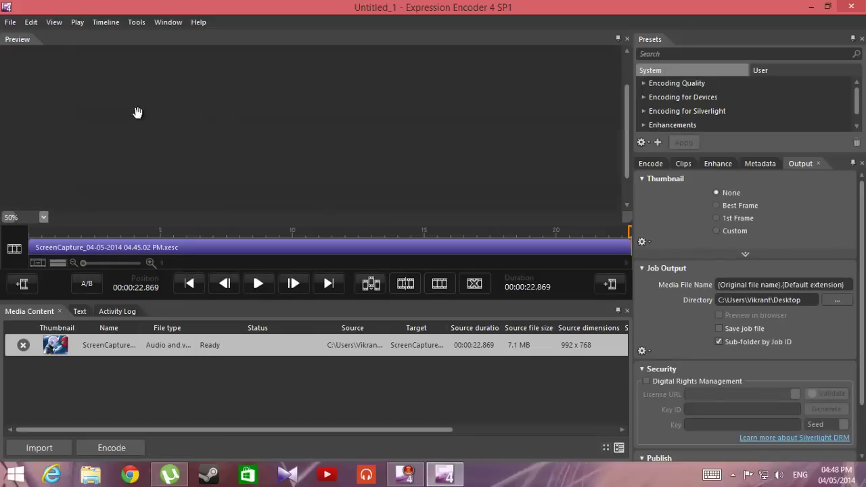
Step: Minimize both Encoder windows and open the job output folder on the desktop
click(810, 7)
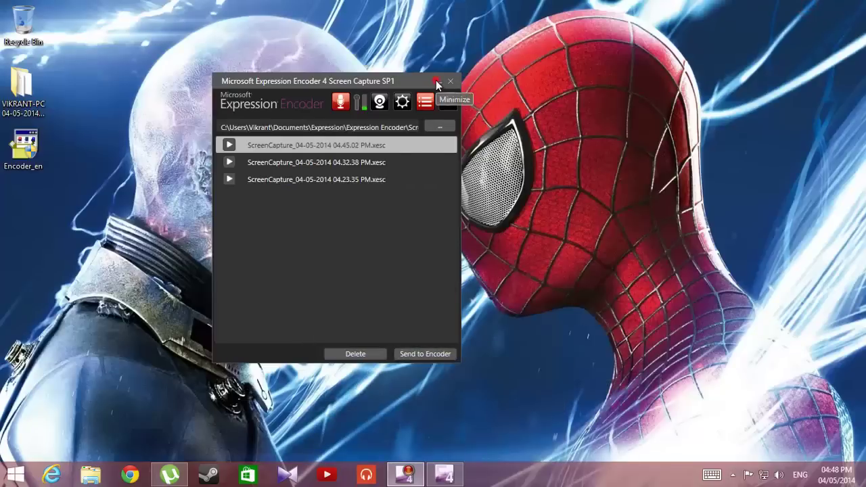
click(438, 82)
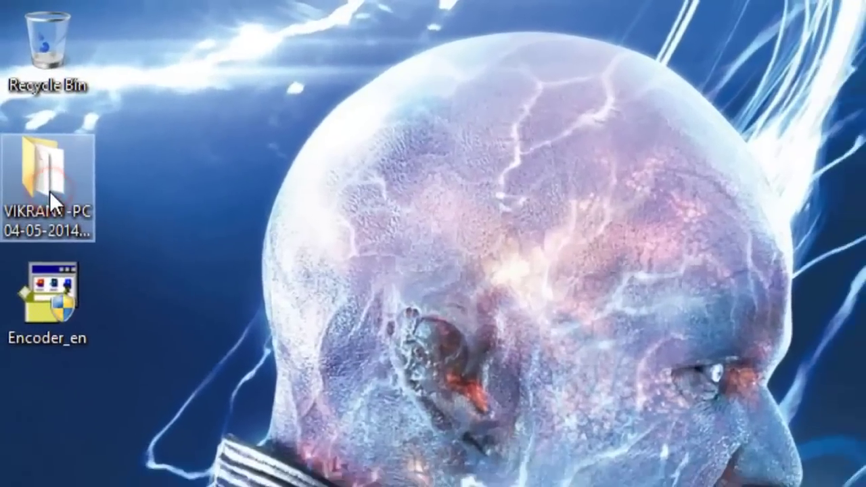
double_click(42, 165)
Step: Select the 2.61 MB ScreenCapture WMV, show its details, and bring up its Open with options
click(238, 190)
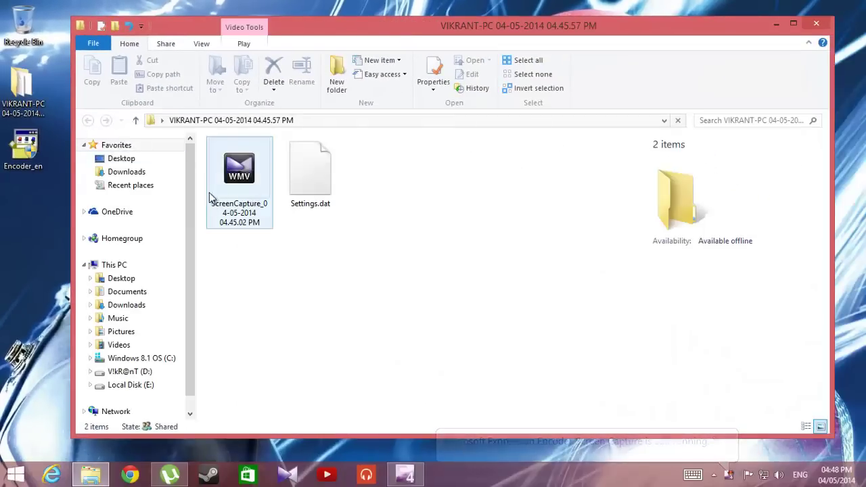
click(229, 176)
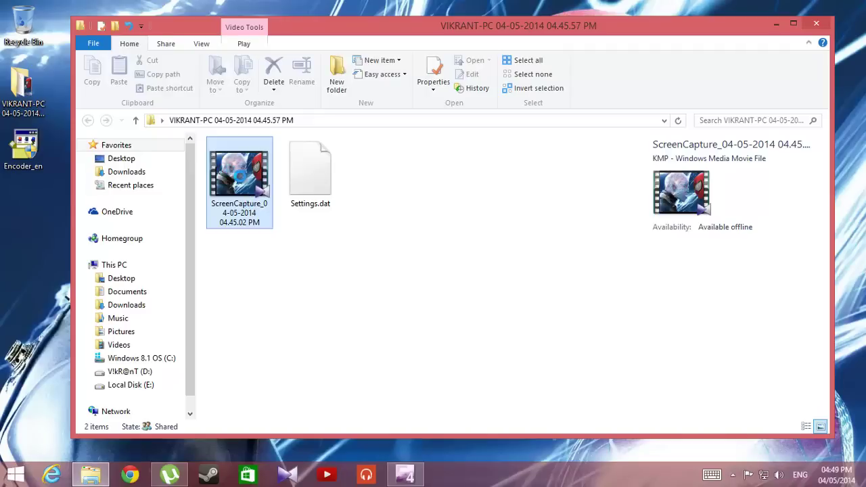
right_click(241, 179)
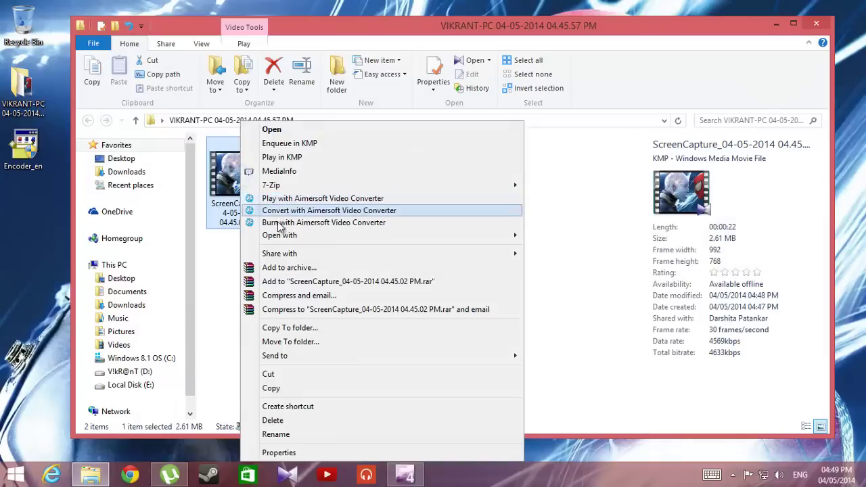
mouse_move(279, 235)
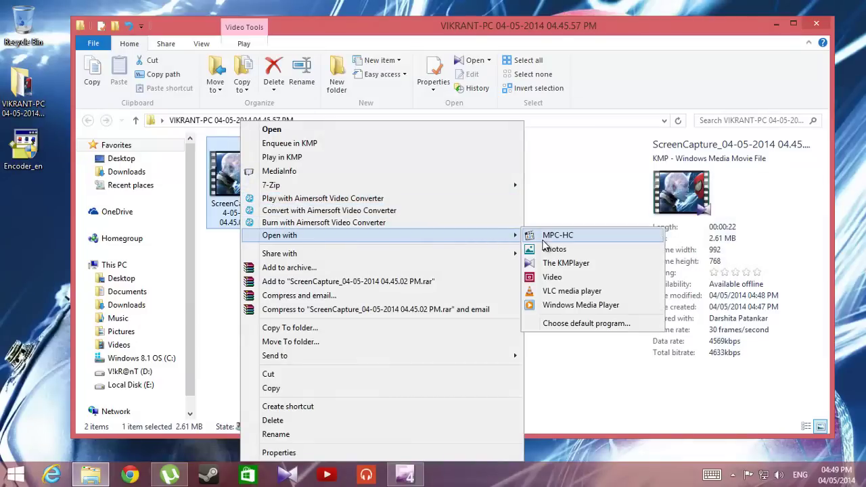
Step: Play the ScreenCapture WMV in Windows Media Player at lower volume, skip to about 14 seconds, then close it
click(551, 305)
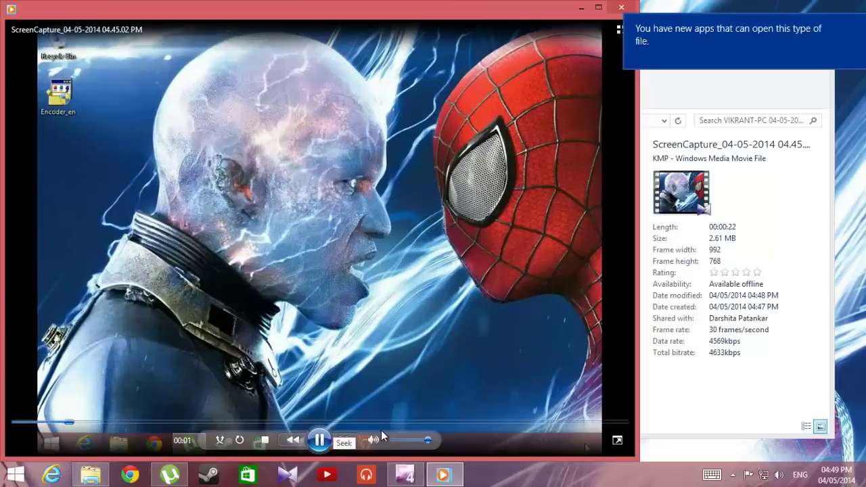
click(391, 440)
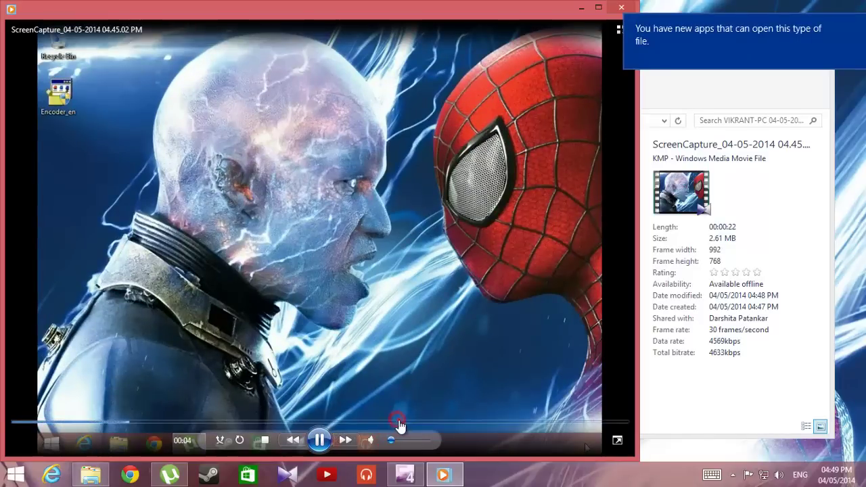
click(397, 421)
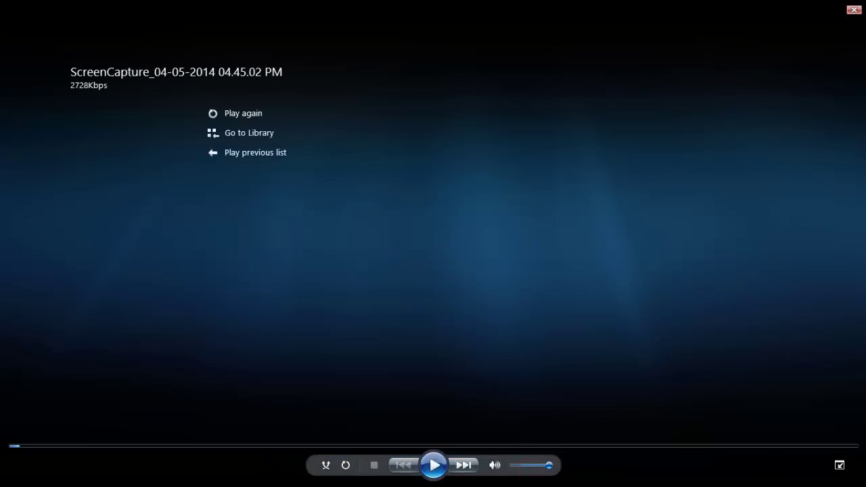
click(854, 10)
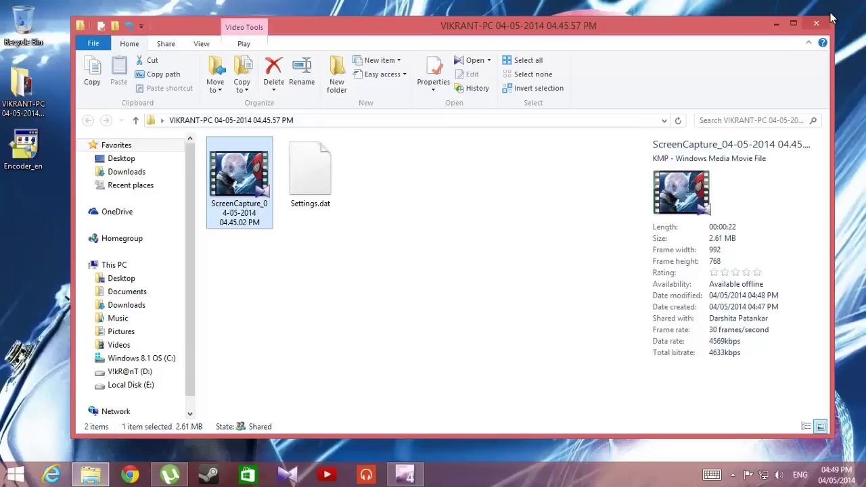
Step: Close the Explorer window for the VIKRANT-PC output folder, returning to the desktop
click(817, 25)
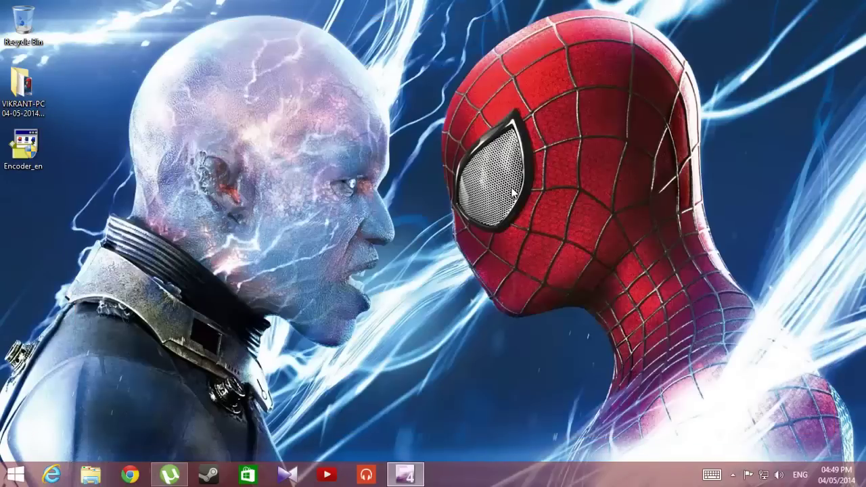